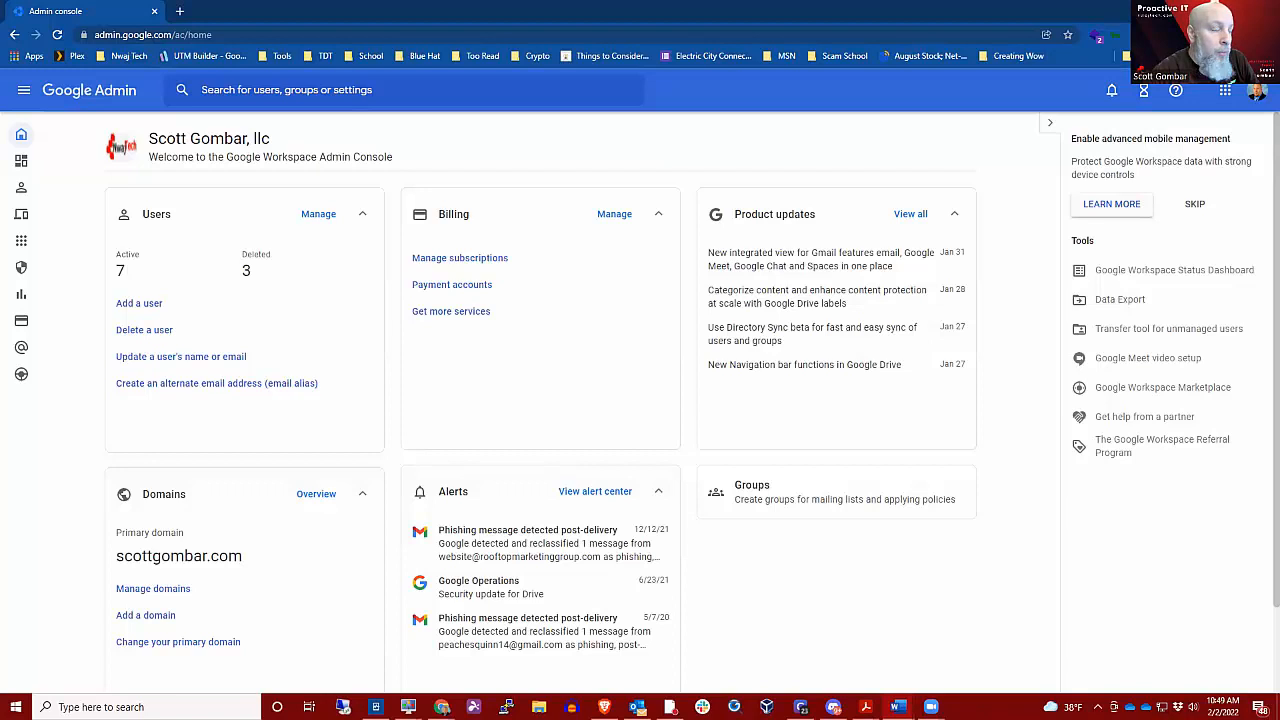
Step: View the billing subscriptions, open the add-or-upgrade catalog, and examine the Cloud Identity plans
{"action": "mouse_move", "coordinate": [5, 449]}
{"action": "left_click", "coordinate": [52, 329]}
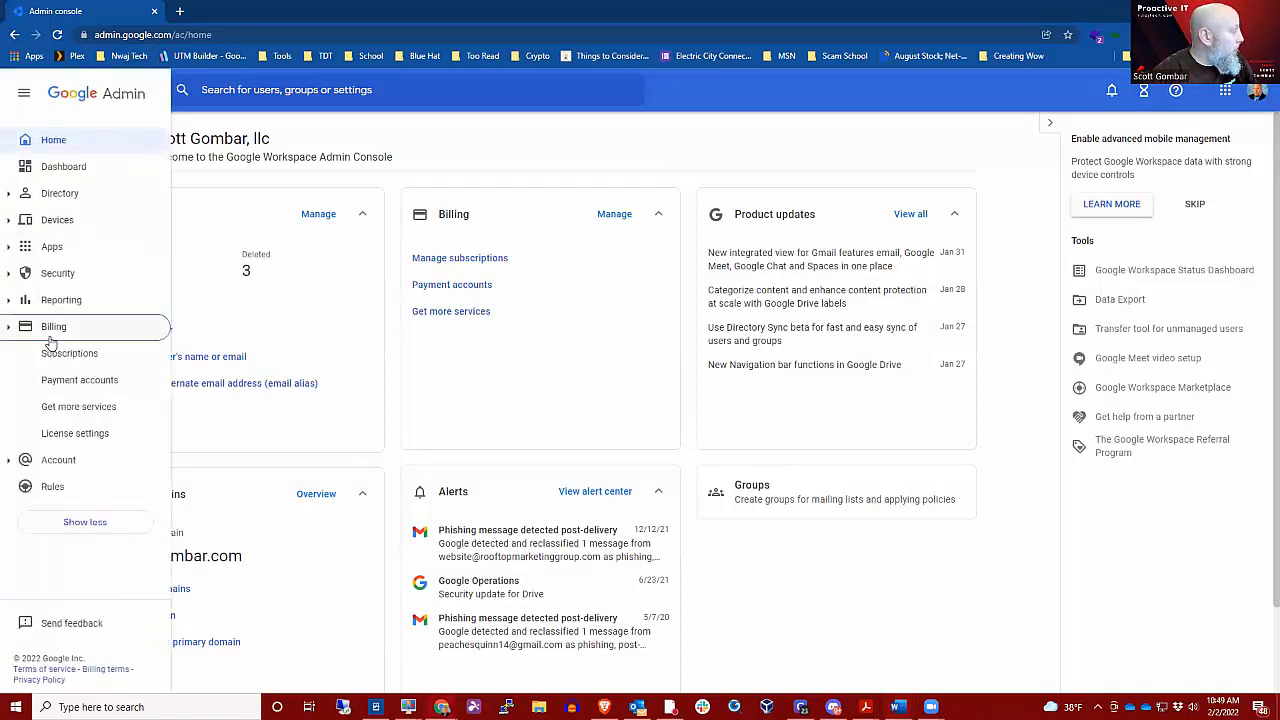
{"action": "left_click", "coordinate": [57, 352]}
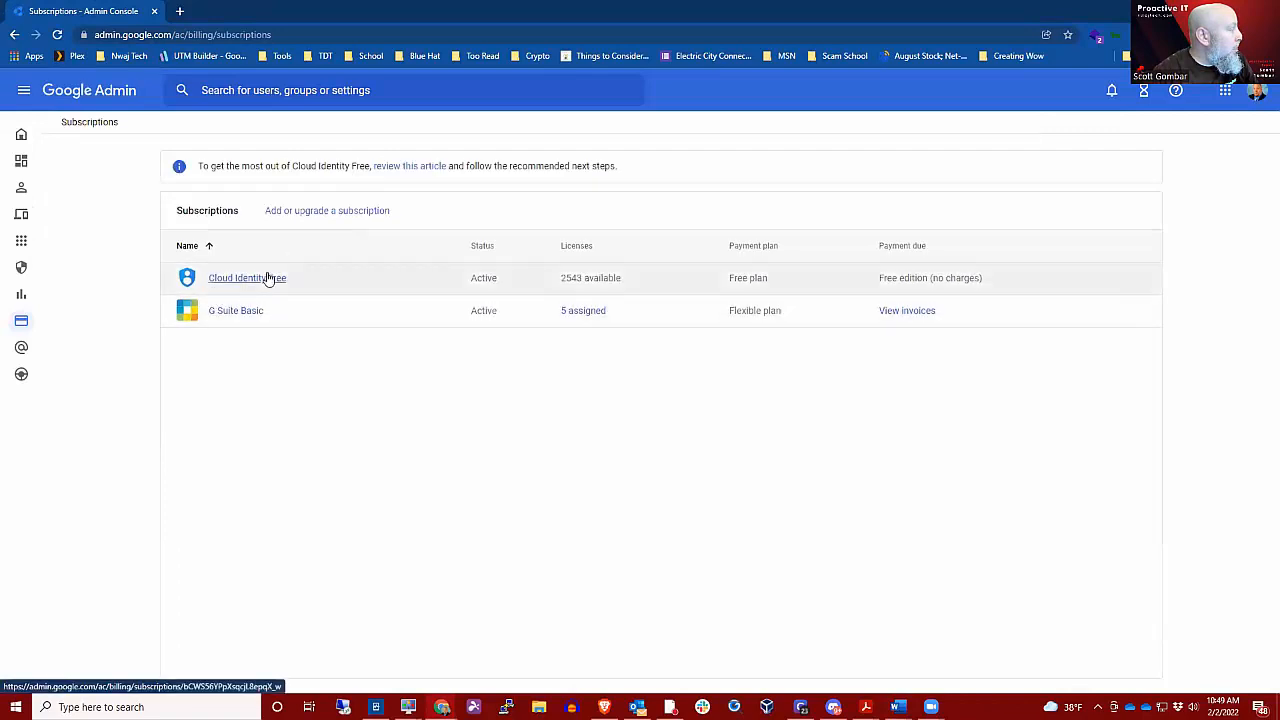
{"action": "left_click", "coordinate": [328, 212]}
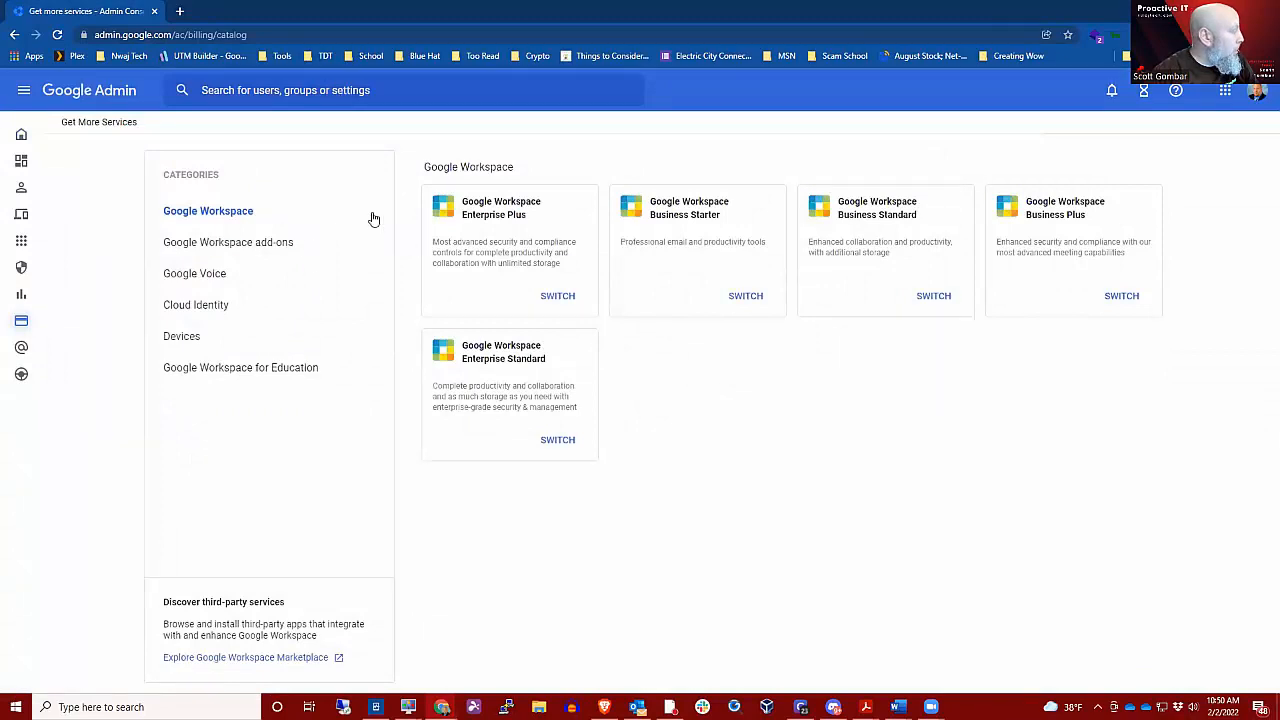
{"action": "left_click", "coordinate": [197, 305]}
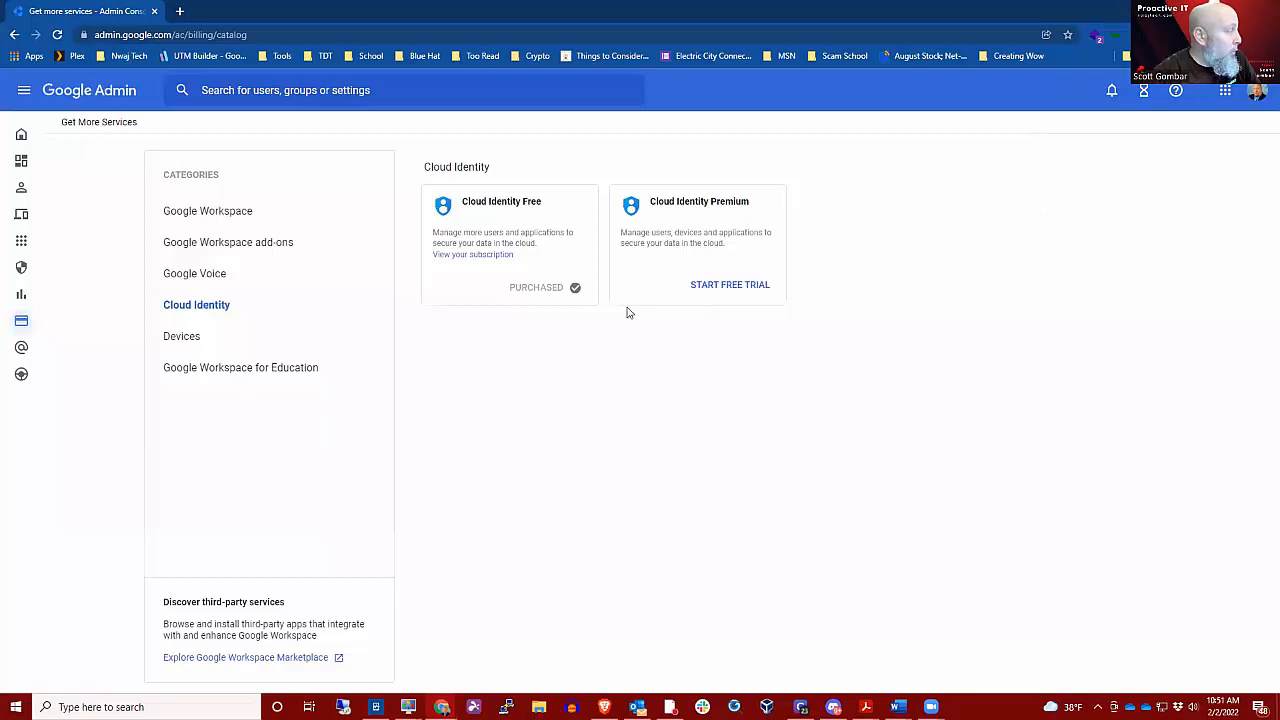
Step: Examine the automatic licensing options for Google Workspace in the billing license settings, leaving the editor without saving
{"action": "mouse_move", "coordinate": [31, 327]}
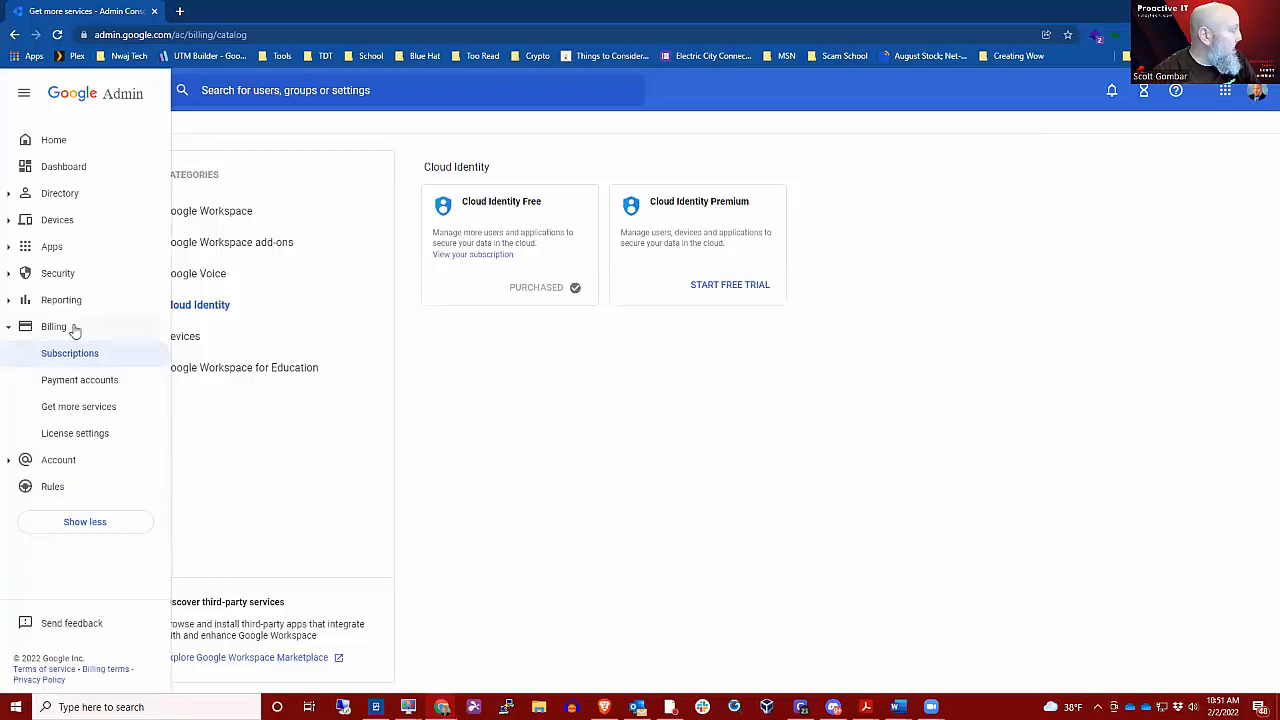
{"action": "left_click", "coordinate": [90, 436]}
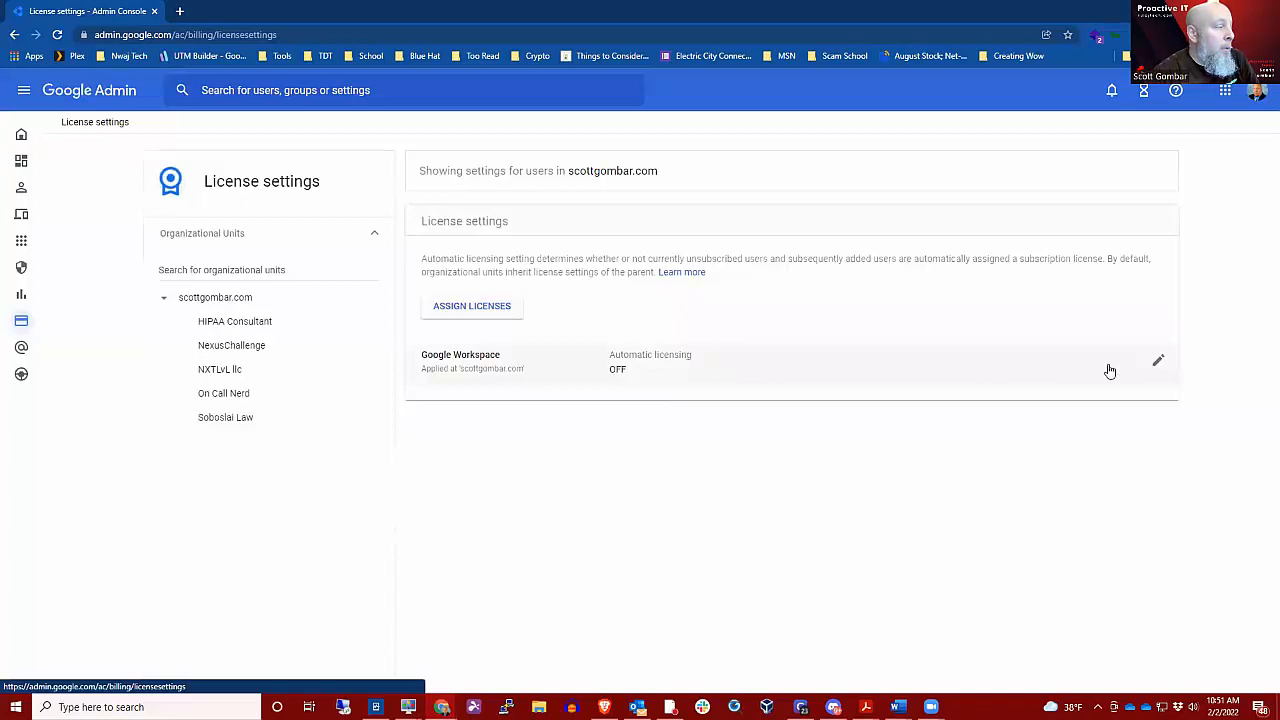
{"action": "left_click", "coordinate": [1156, 362]}
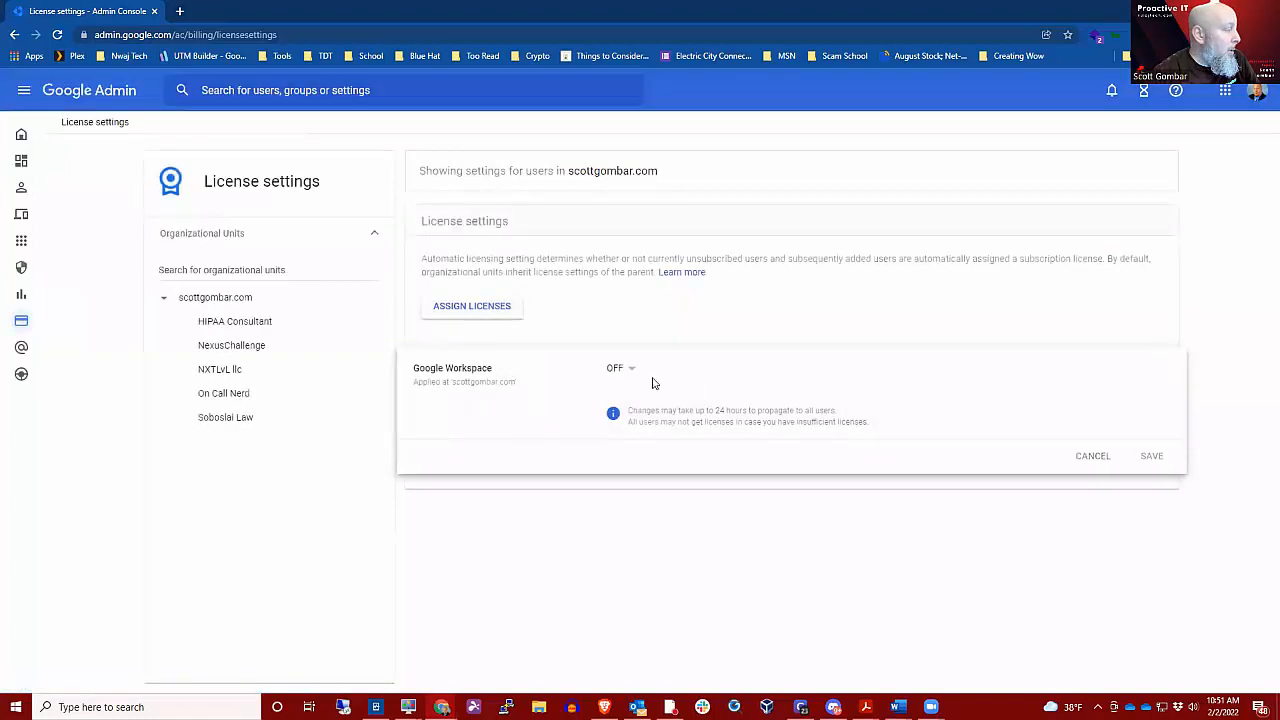
{"action": "left_click", "coordinate": [634, 372]}
{"action": "left_click", "coordinate": [636, 372]}
{"action": "left_click", "coordinate": [1093, 457]}
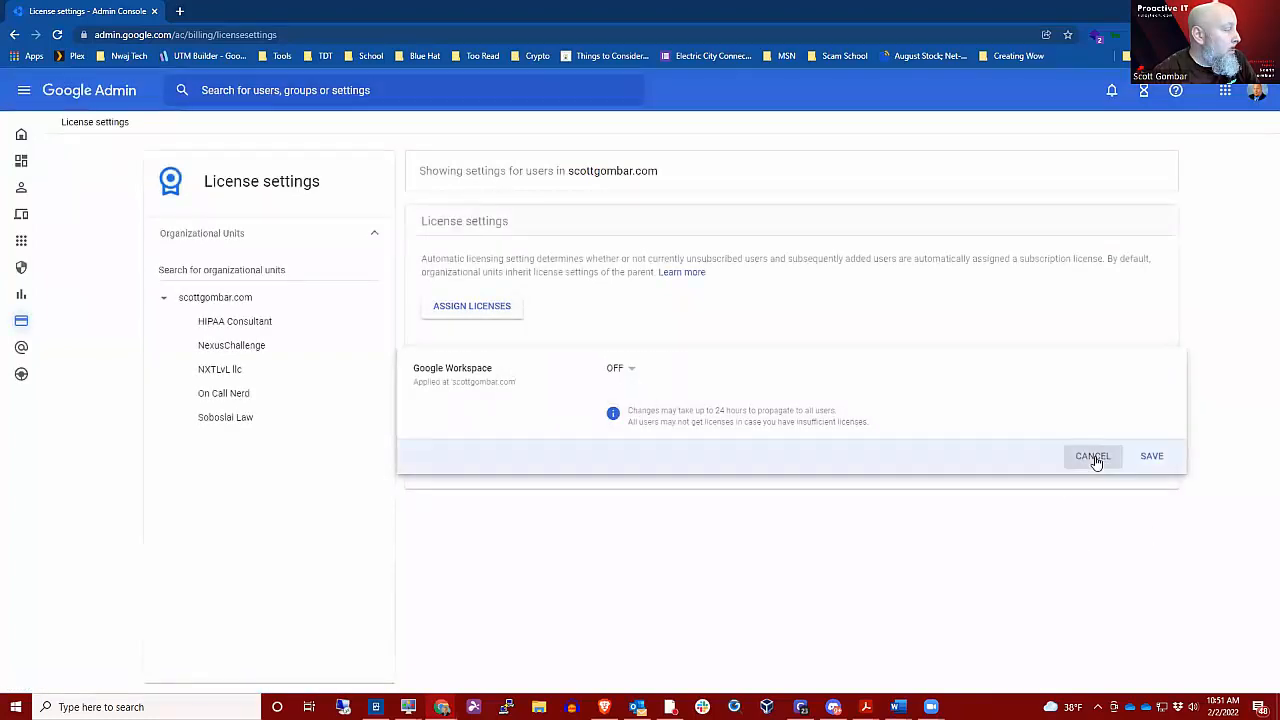
{"action": "left_click", "coordinate": [617, 356]}
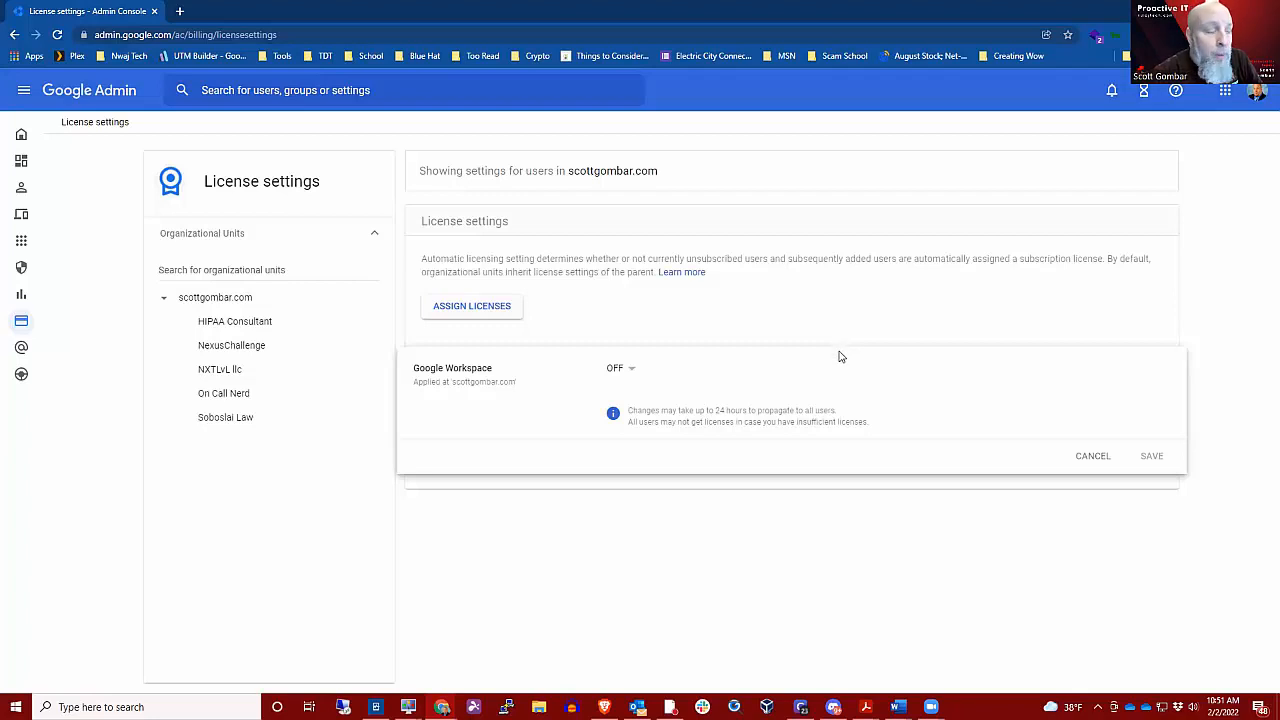
{"action": "left_click", "coordinate": [1093, 457]}
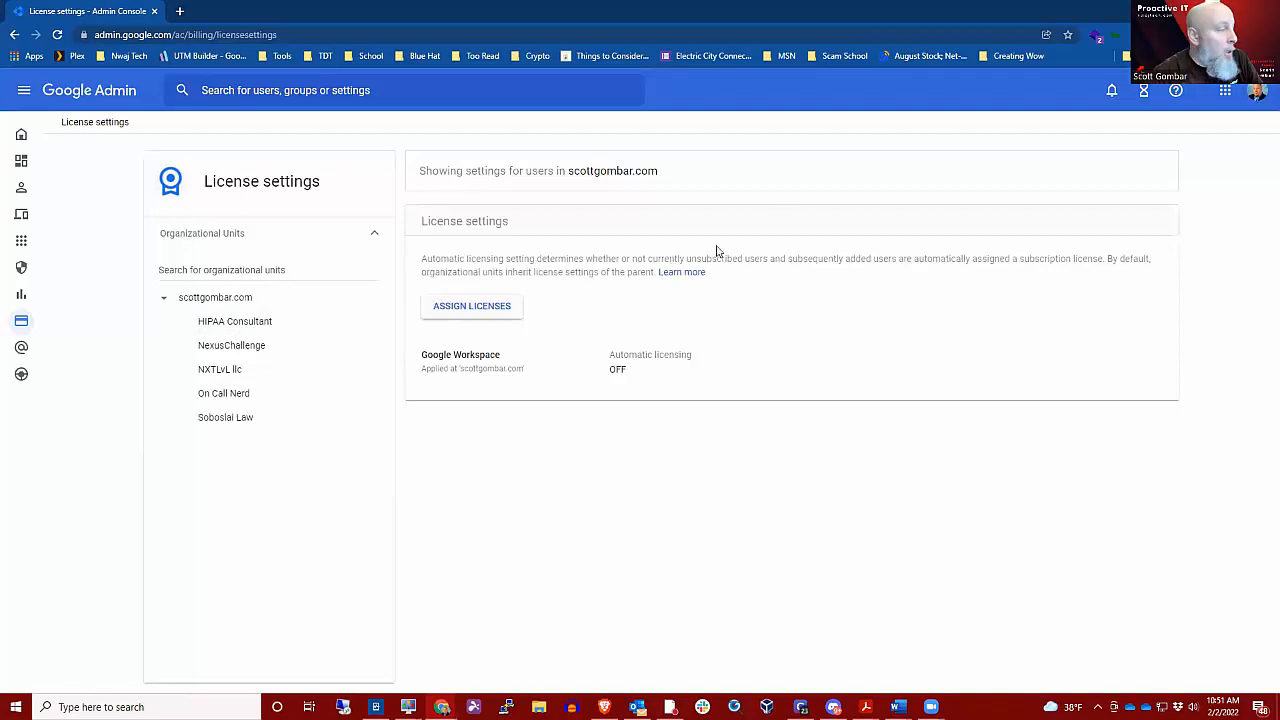
Step: Open the directory's user list and examine the new-user form and its primary email domain choices, closing it without adding a user
{"action": "left_click", "coordinate": [21, 187]}
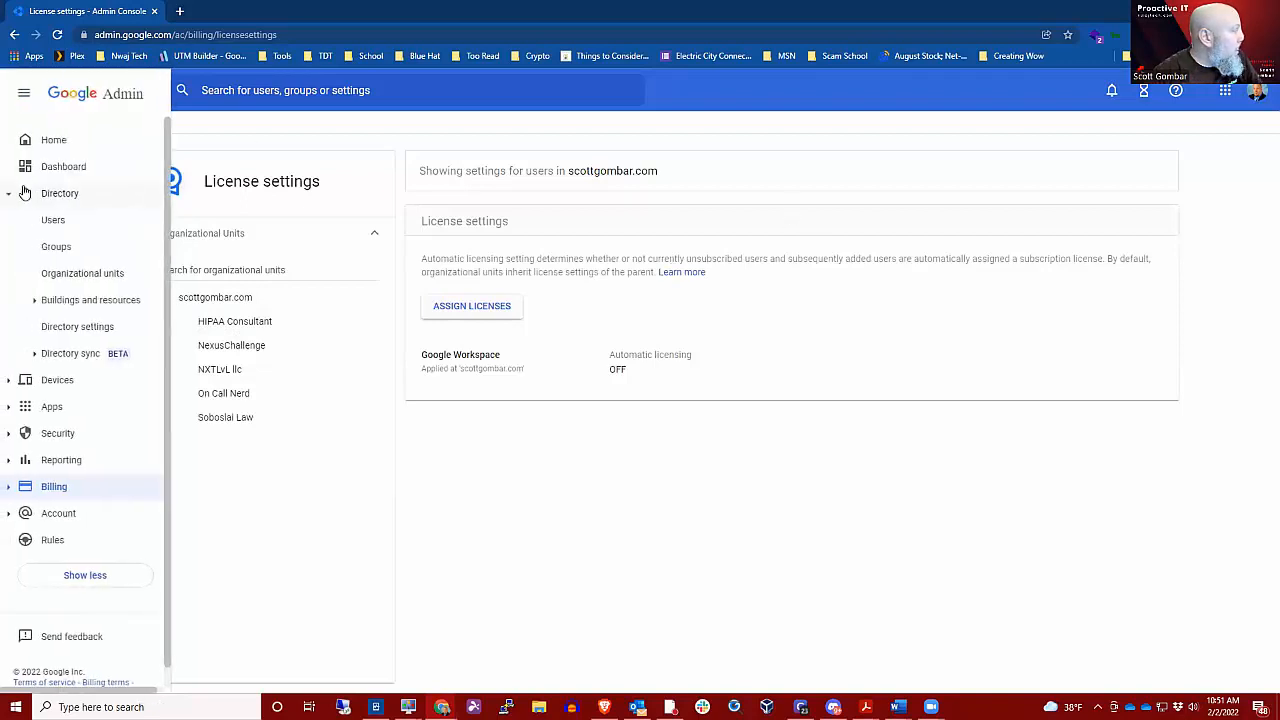
{"action": "left_click", "coordinate": [50, 221]}
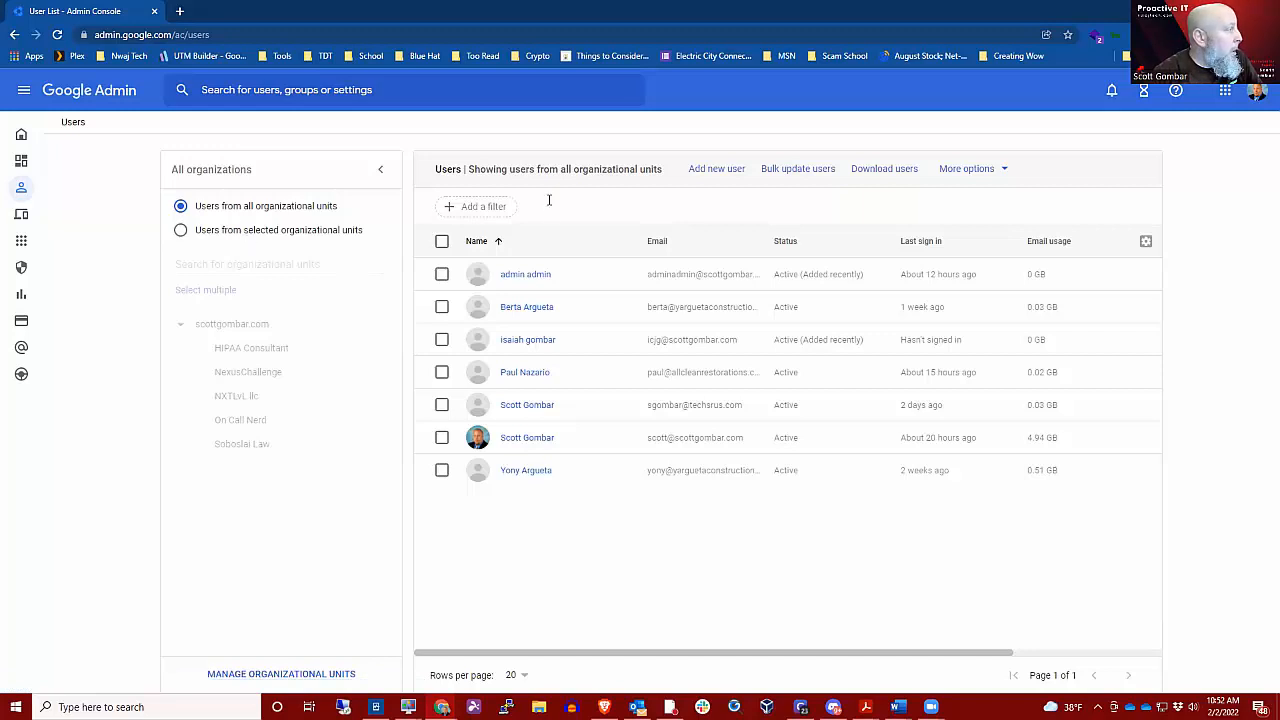
{"action": "left_click", "coordinate": [725, 170]}
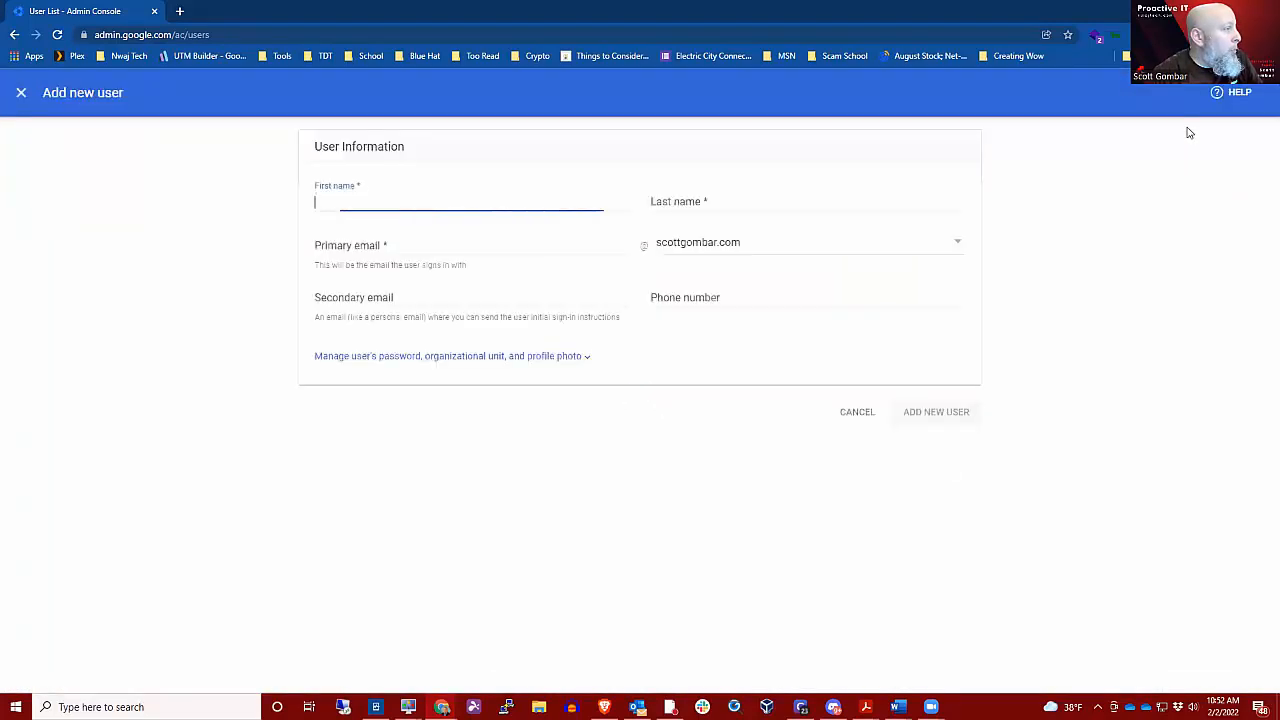
{"action": "left_click", "coordinate": [28, 98]}
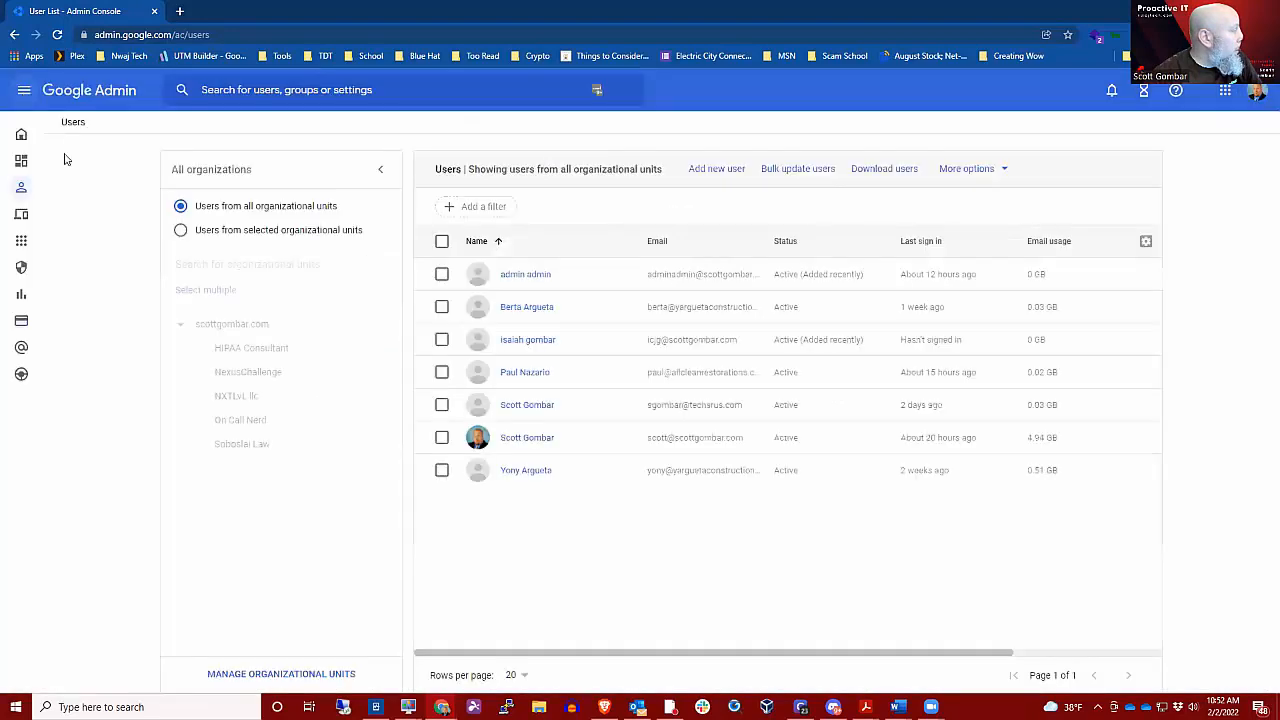
{"action": "mouse_move", "coordinate": [36, 200]}
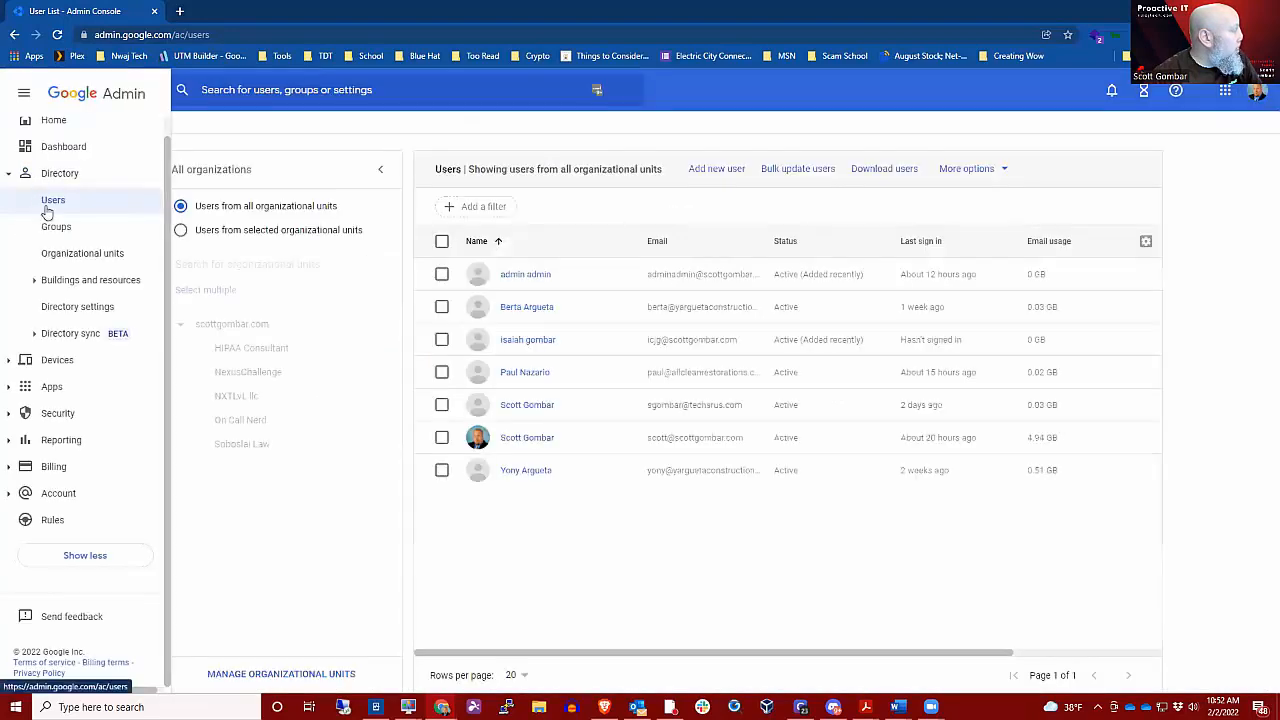
{"action": "left_click", "coordinate": [740, 170]}
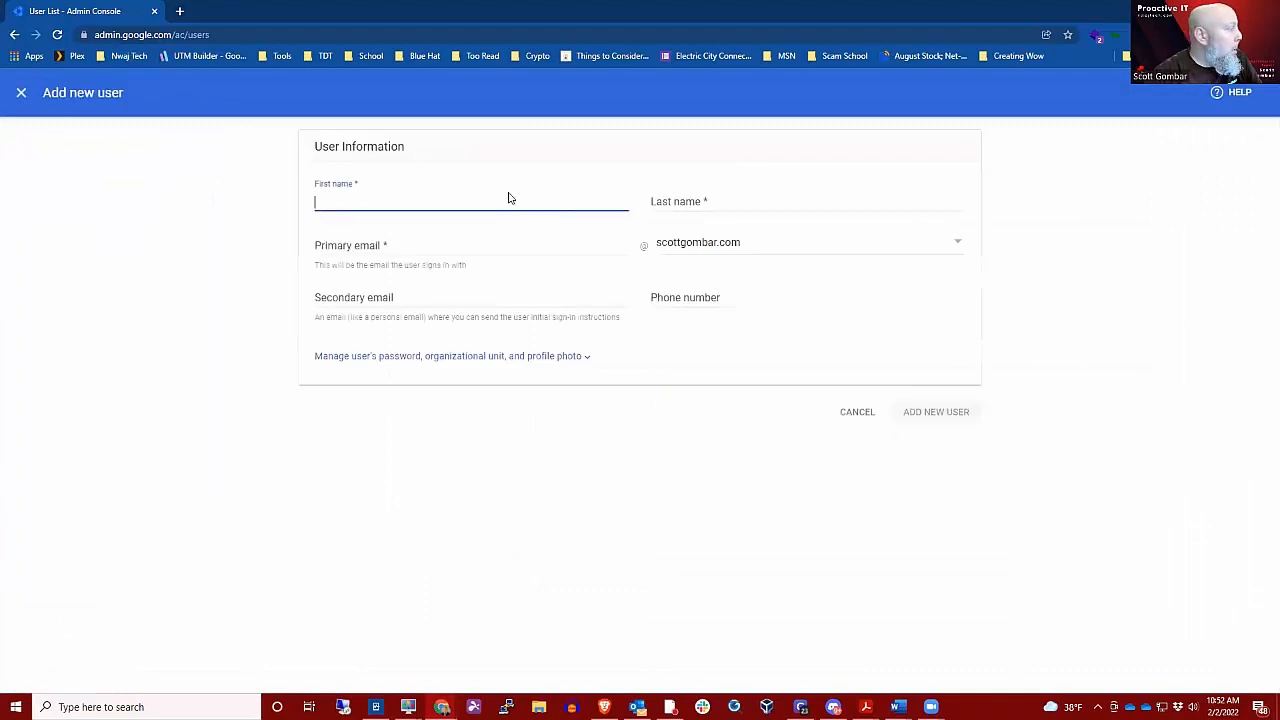
{"action": "left_click", "coordinate": [482, 244]}
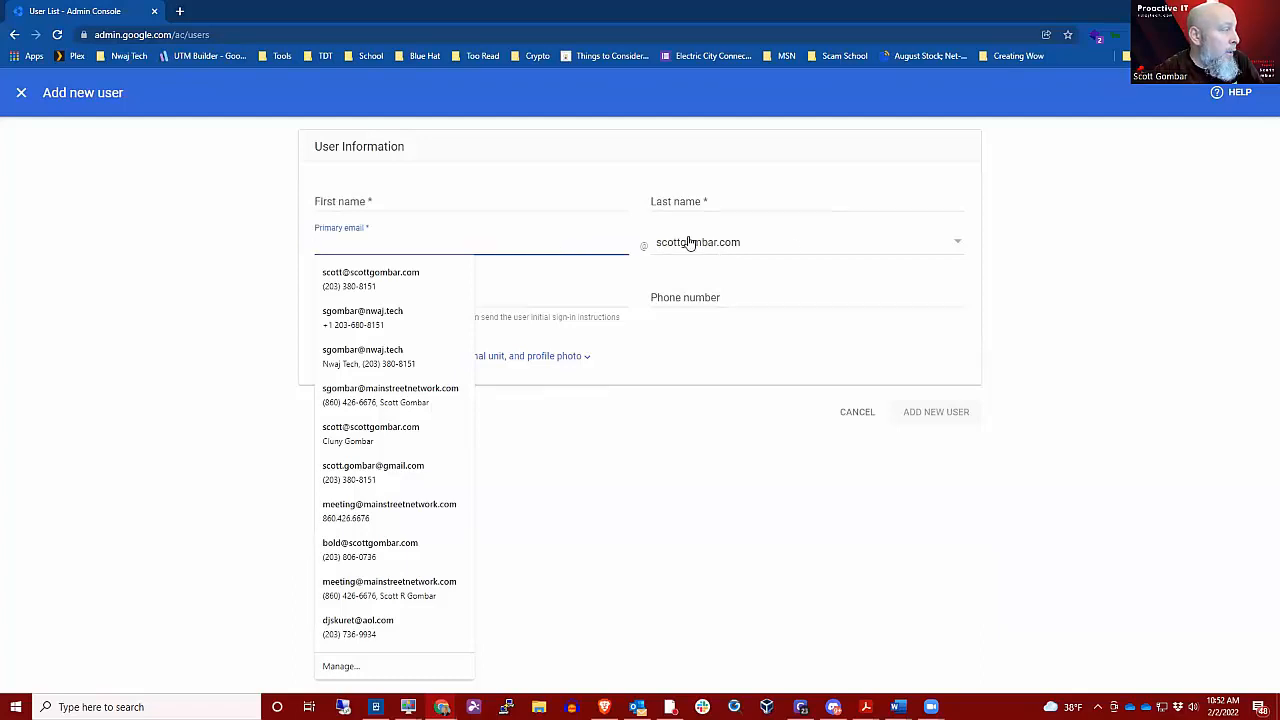
{"action": "left_click", "coordinate": [933, 249]}
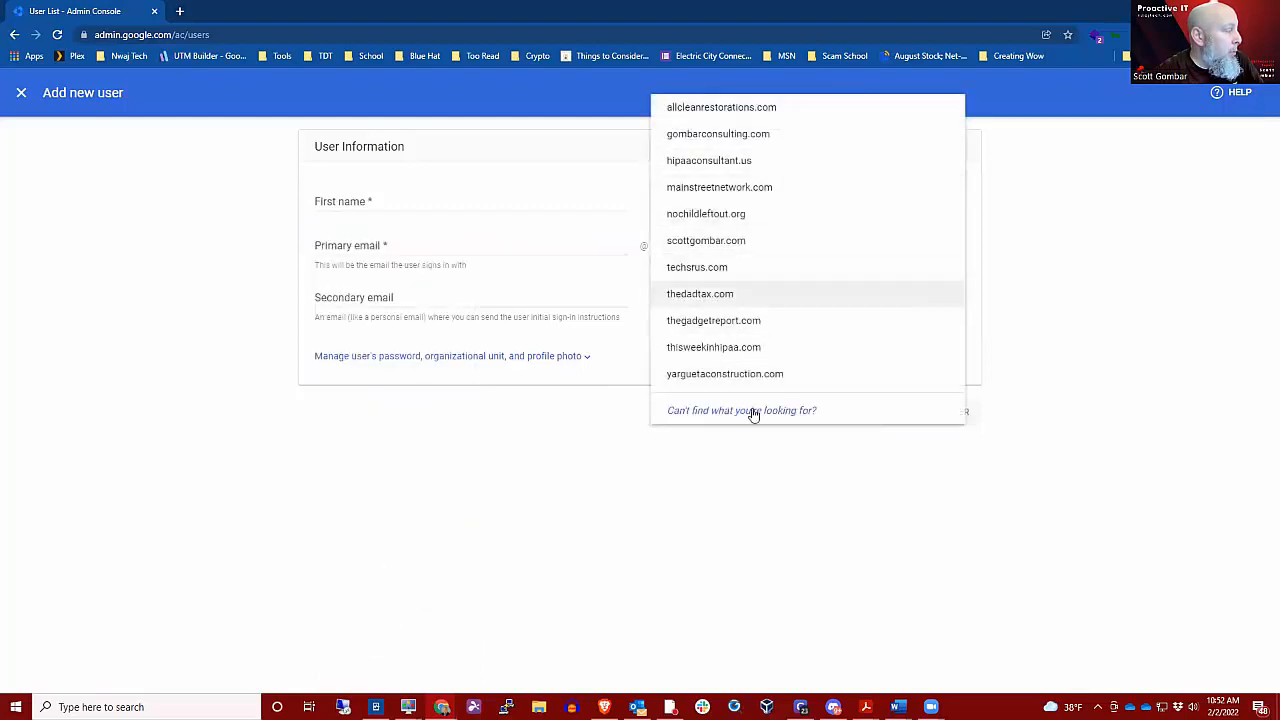
{"action": "left_click", "coordinate": [1089, 402]}
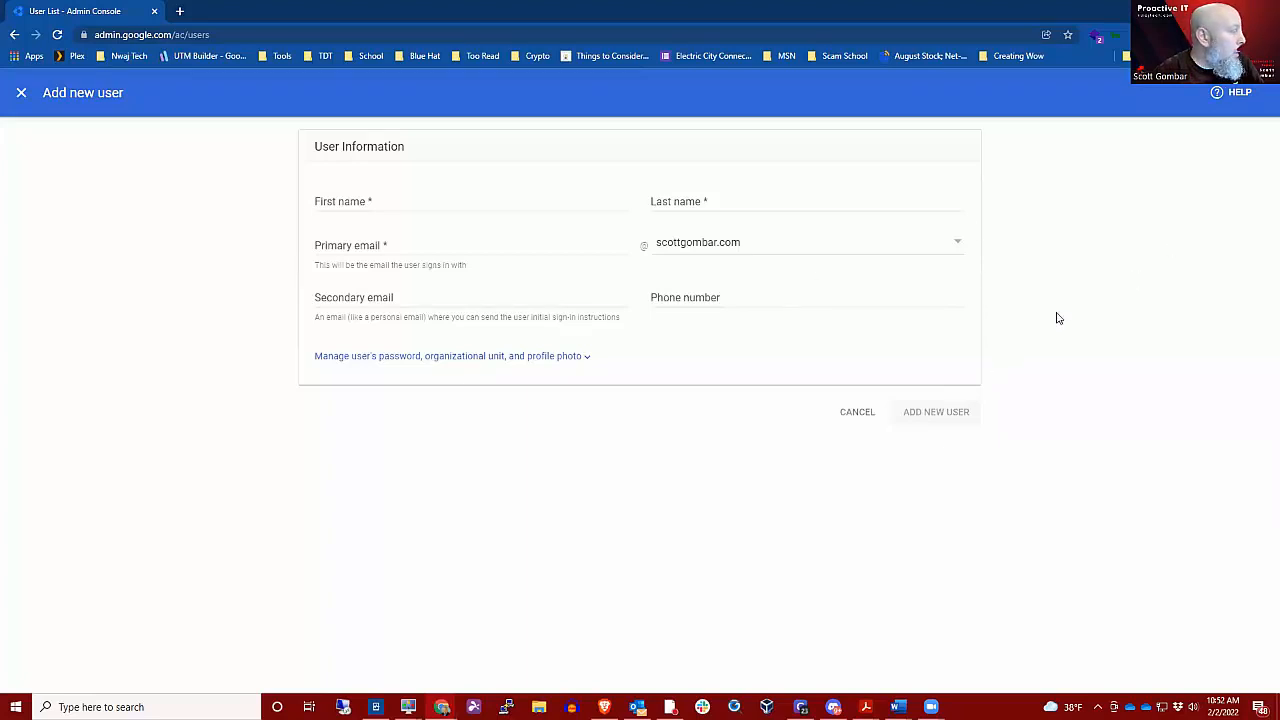
{"action": "left_click", "coordinate": [21, 93]}
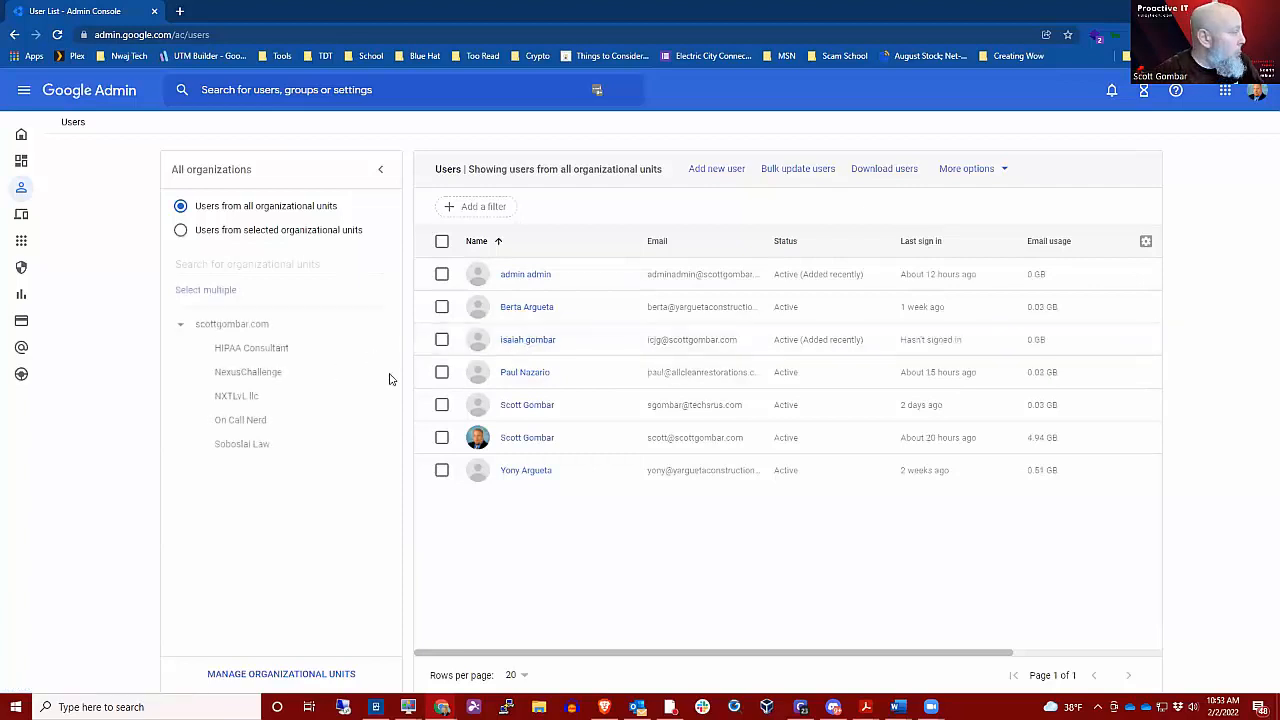
Step: Return to the billing subscriptions to review the Cloud Identity Free and G Suite Basic licenses
{"action": "mouse_move", "coordinate": [101, 331]}
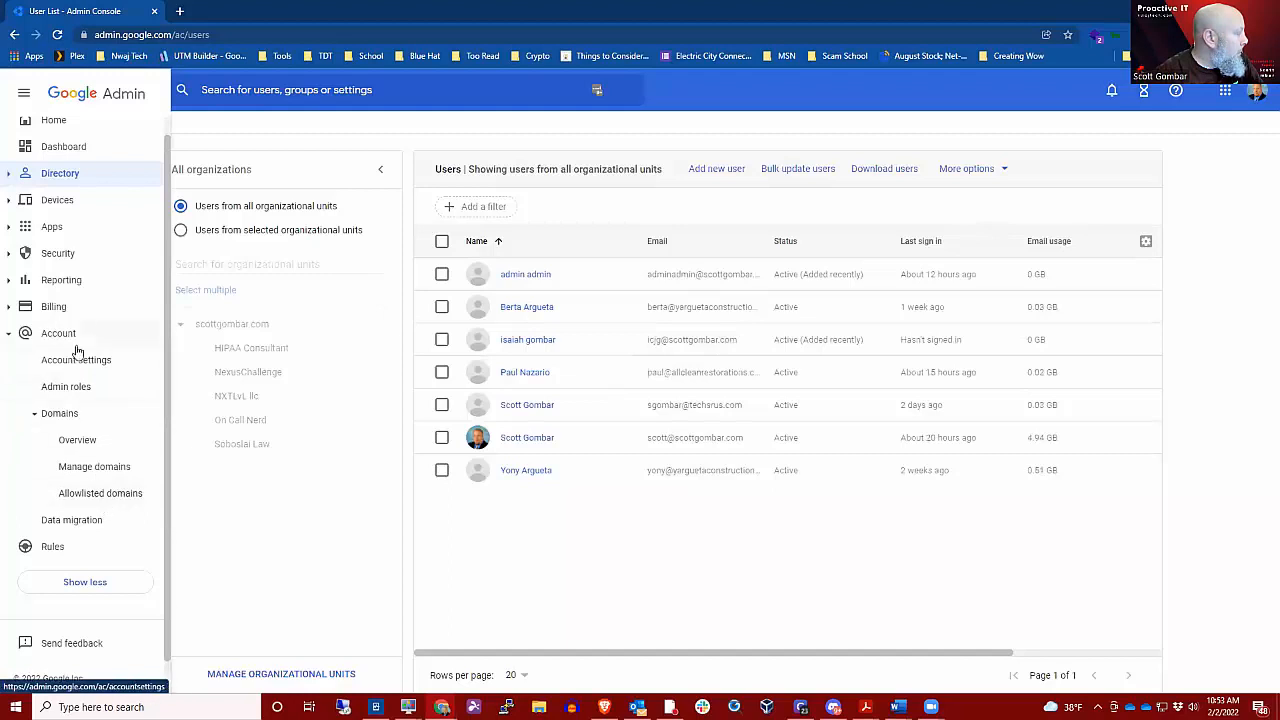
{"action": "left_click", "coordinate": [75, 308]}
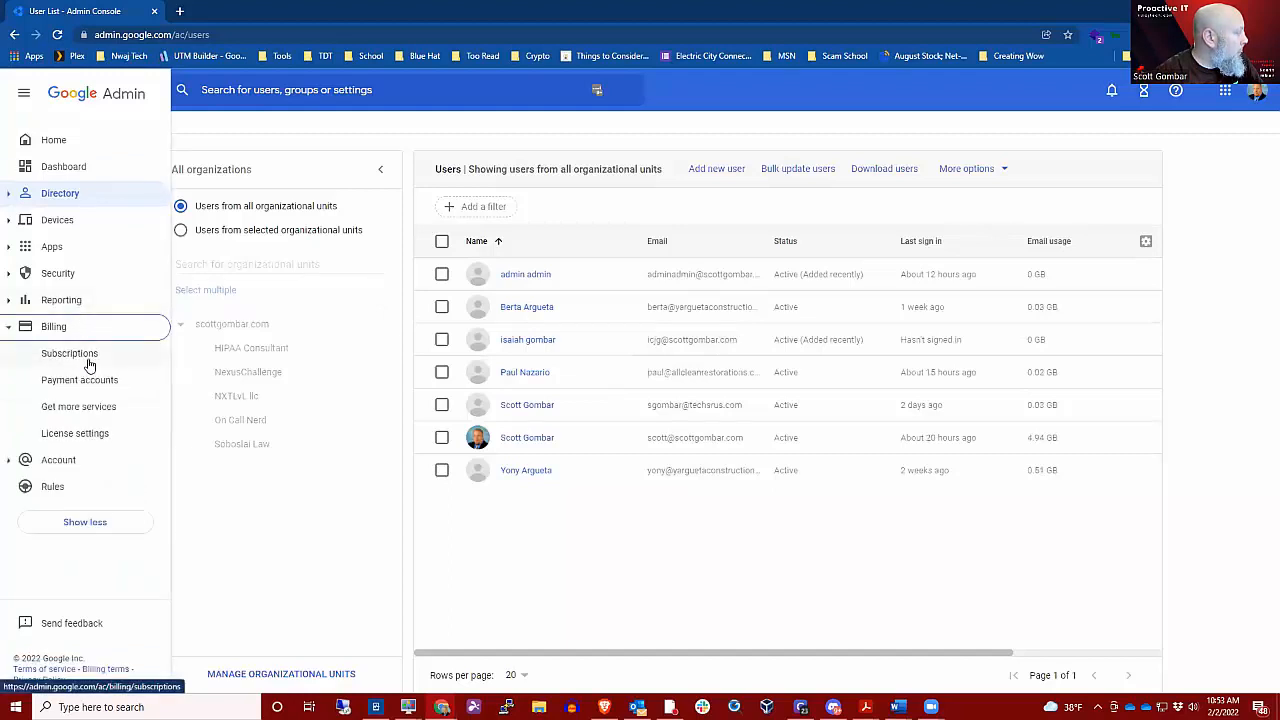
{"action": "left_click", "coordinate": [88, 356]}
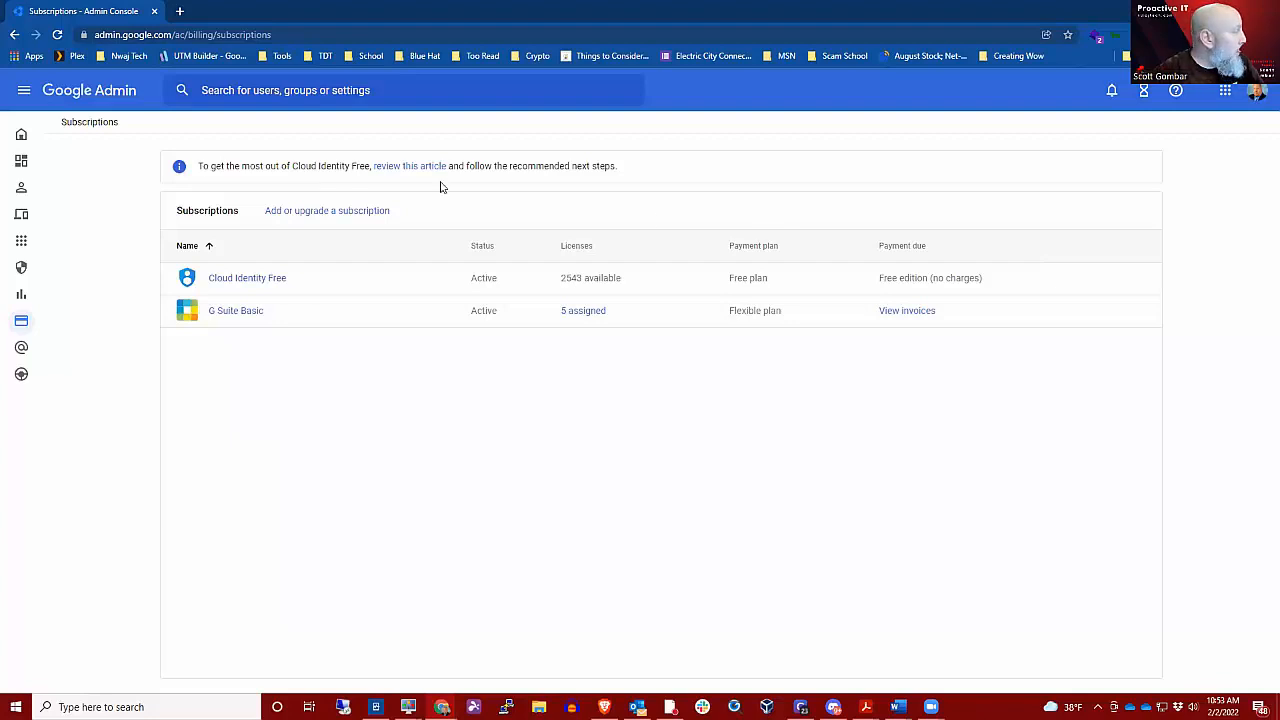
Step: Open the directory profile of the user who has never signed in and view the assignable admin roles
{"action": "mouse_move", "coordinate": [17, 185]}
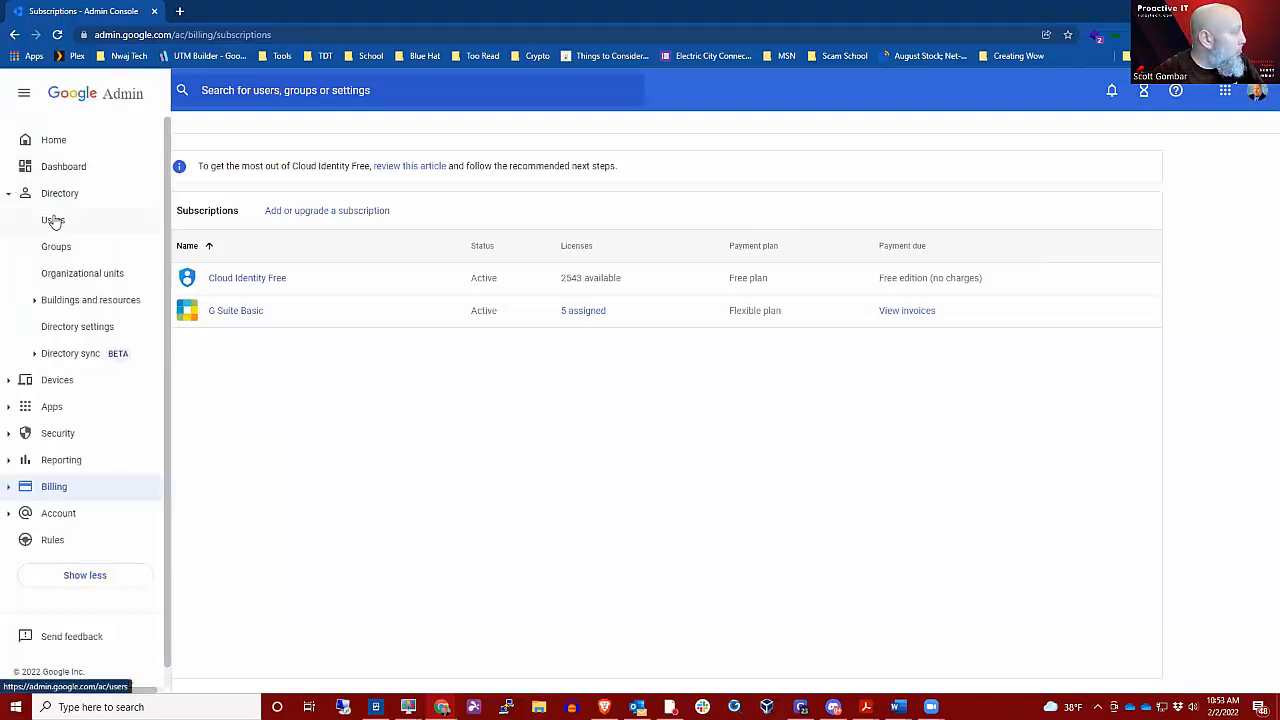
{"action": "left_click", "coordinate": [50, 220]}
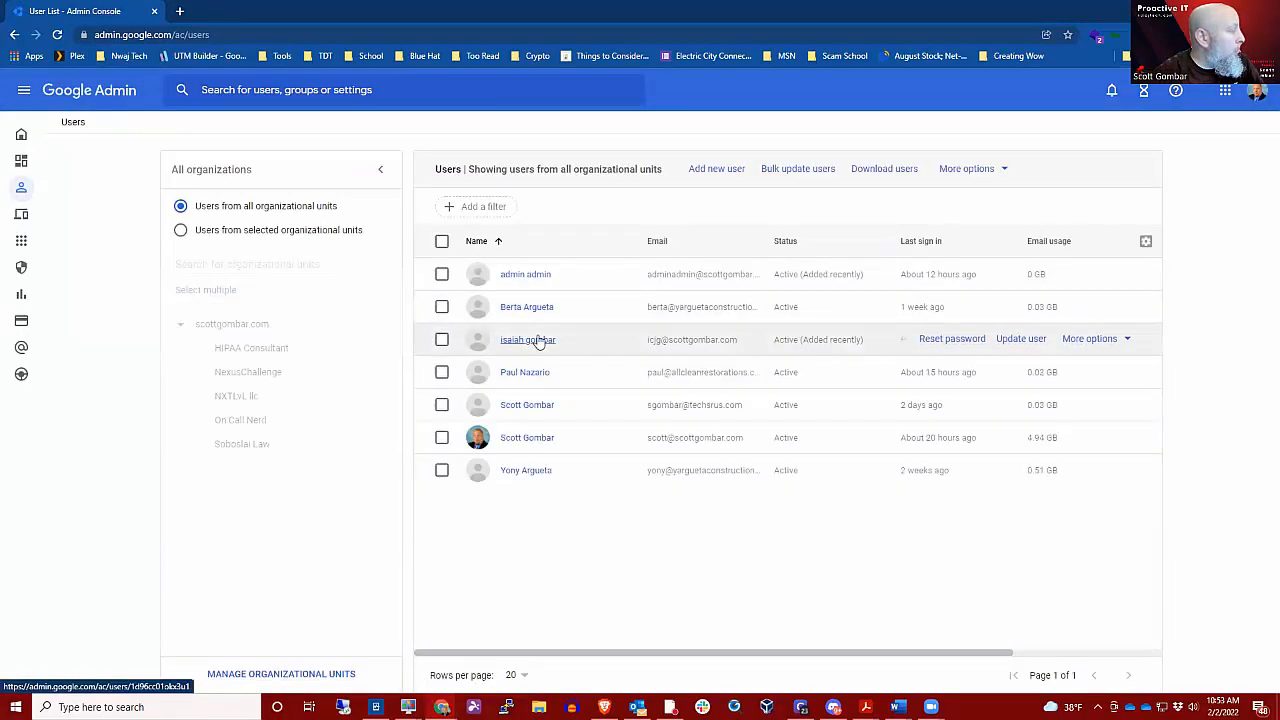
{"action": "left_click", "coordinate": [539, 341]}
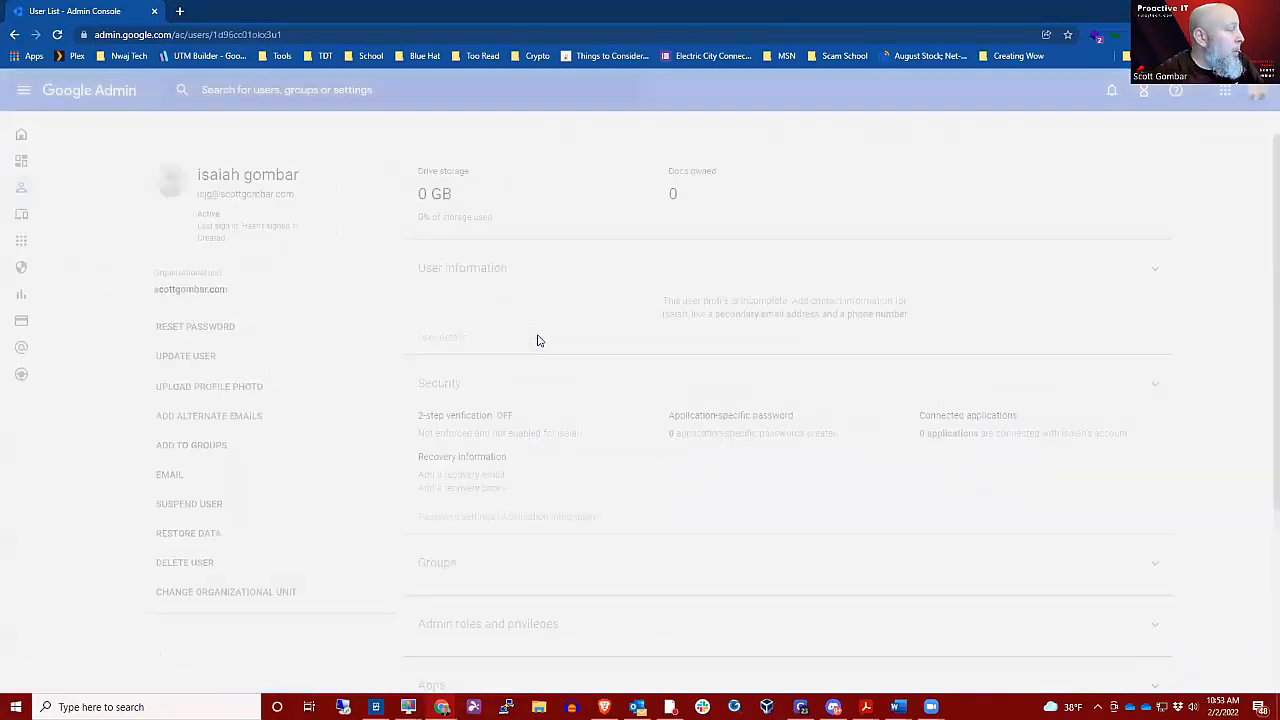
{"action": "scroll", "coordinate": [917, 404], "scroll_direction": "down", "scroll_amount": 2}
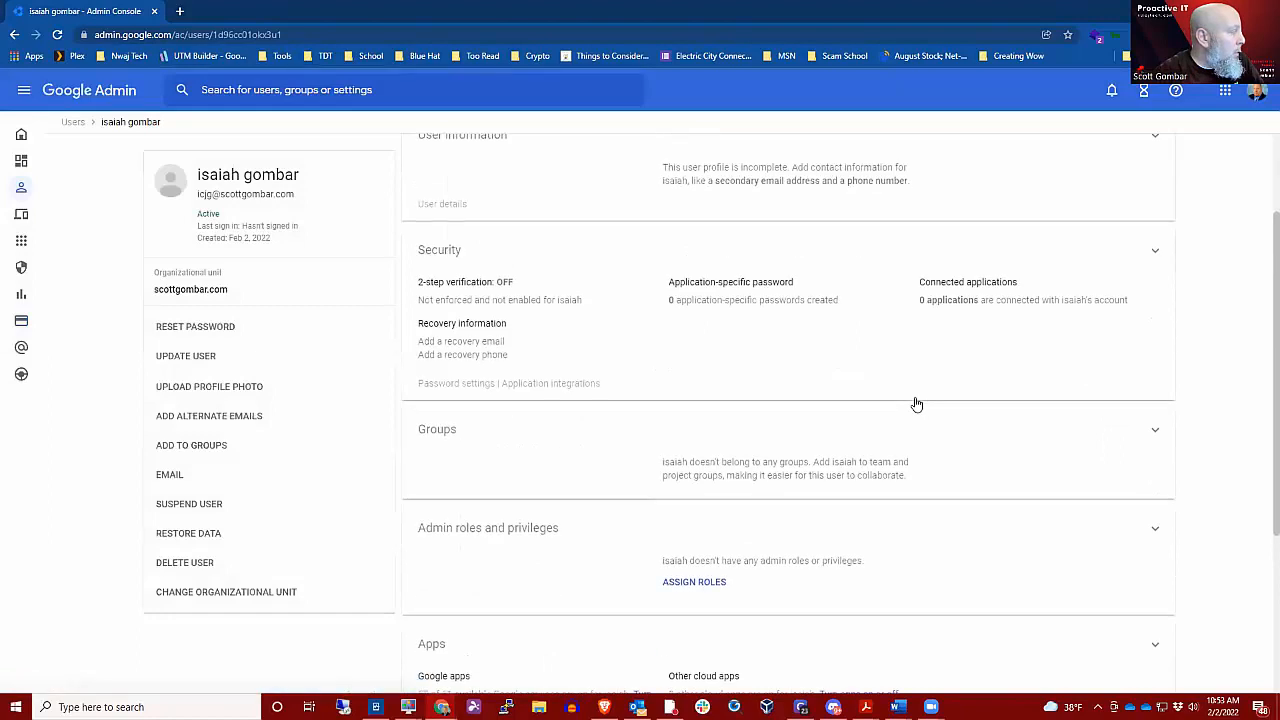
{"action": "scroll", "coordinate": [917, 404], "scroll_direction": "down", "scroll_amount": 2}
{"action": "left_click", "coordinate": [593, 423]}
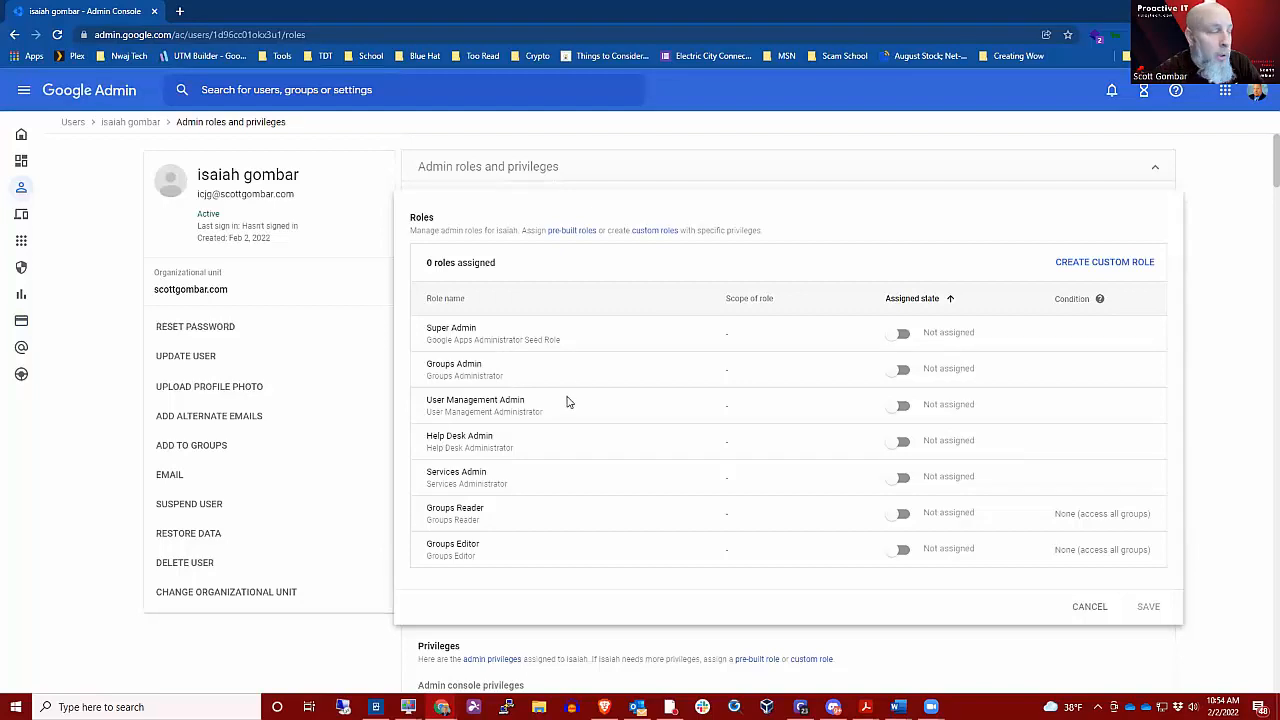
Step: Open the custom admin role list, view the form for a new role, and leave it without creating one
{"action": "left_click", "coordinate": [1097, 265]}
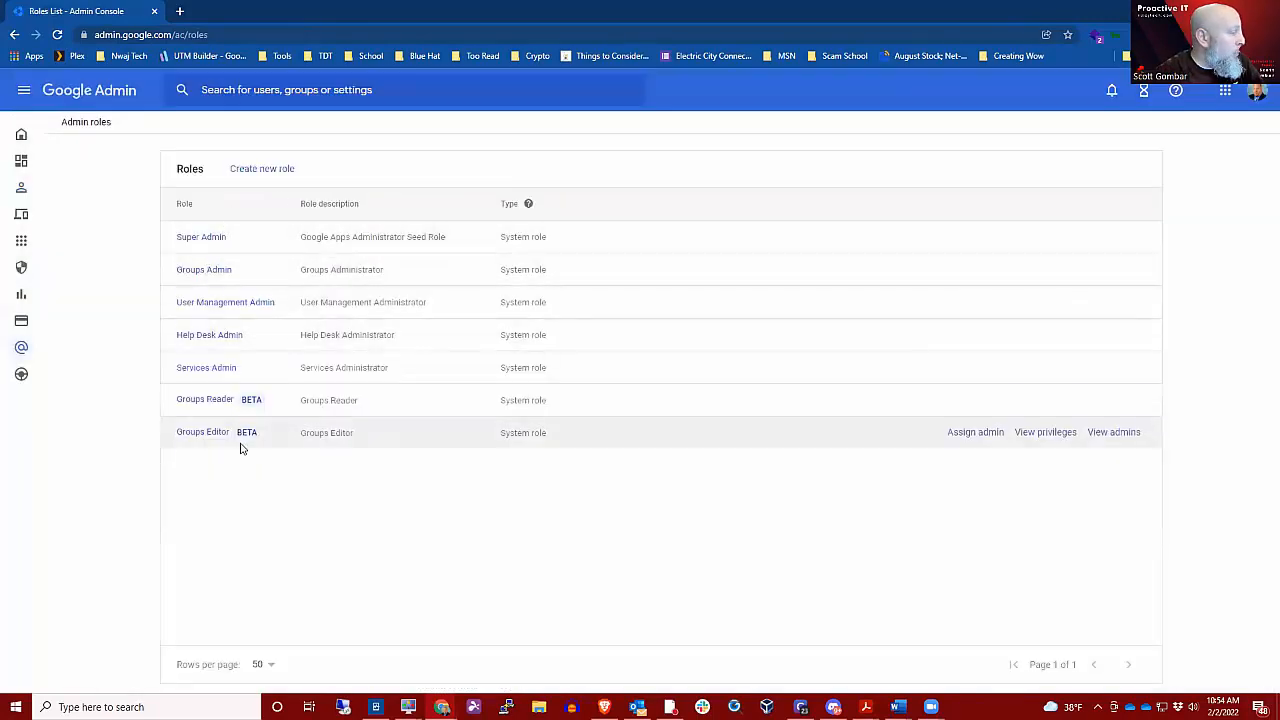
{"action": "left_click", "coordinate": [272, 168]}
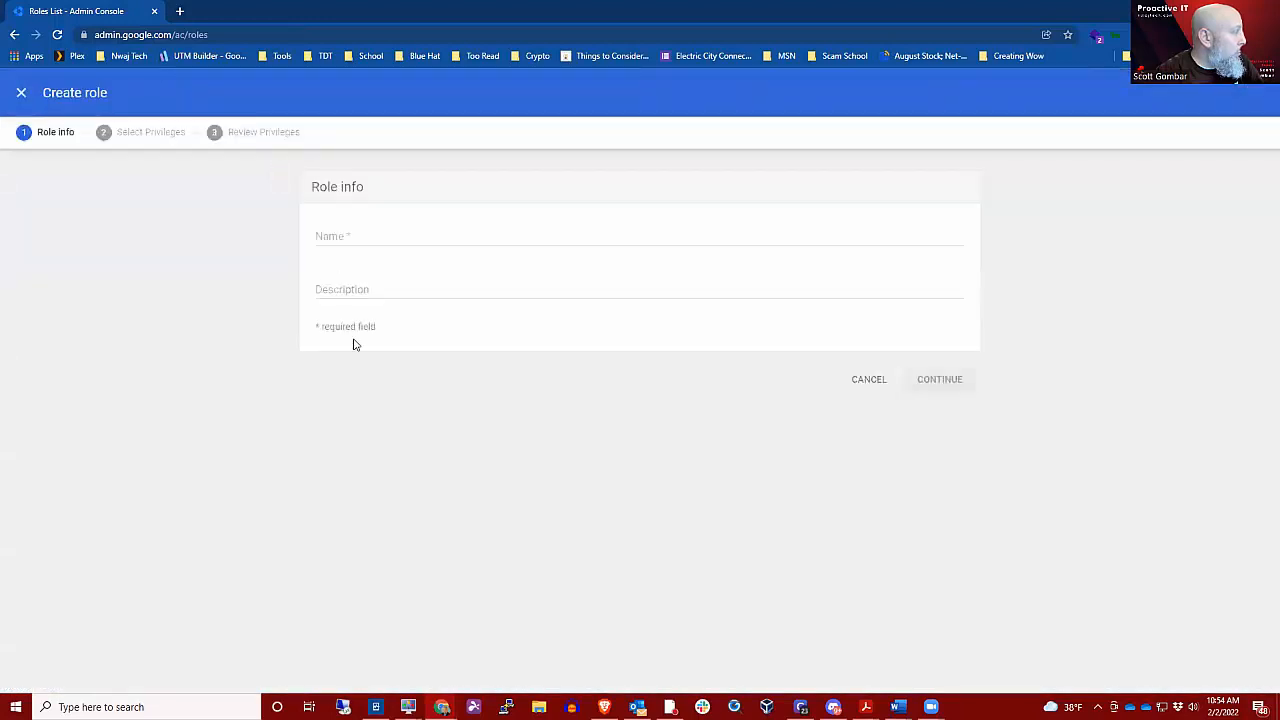
{"action": "left_click", "coordinate": [886, 380]}
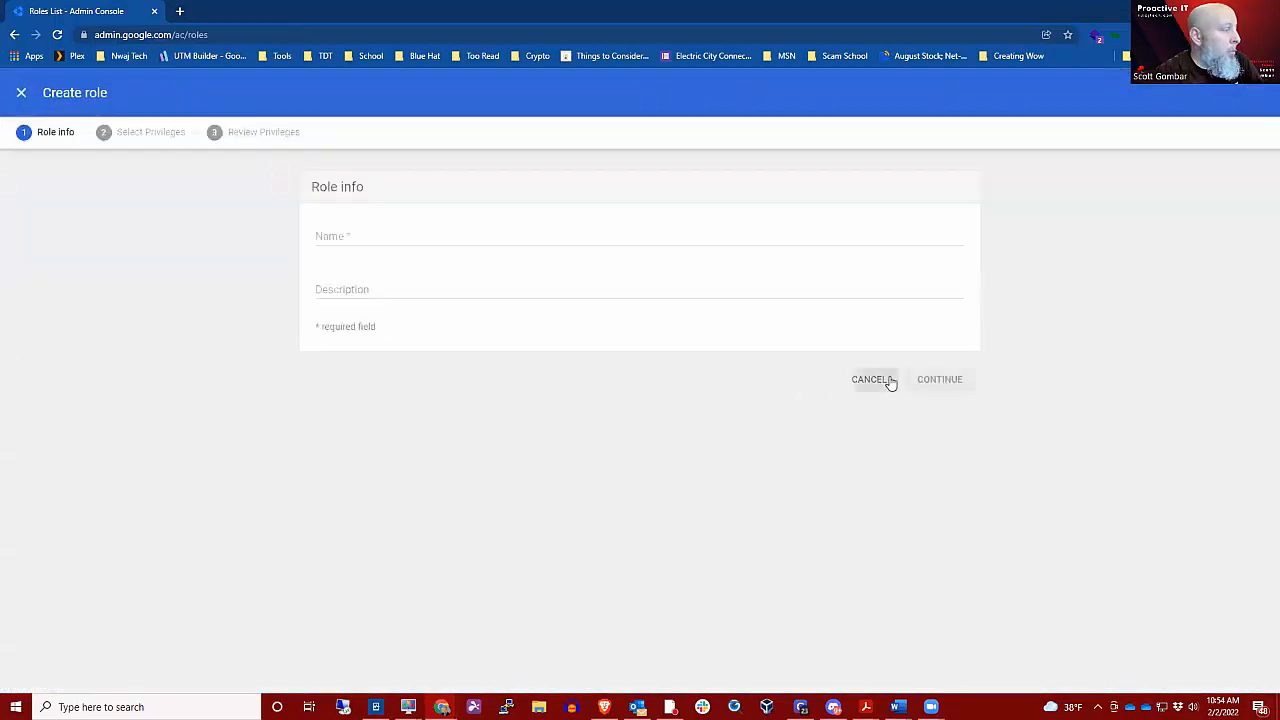